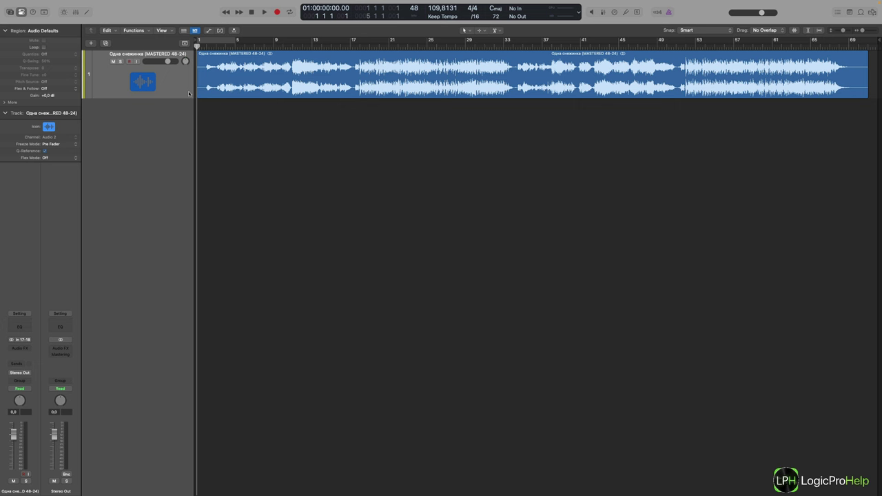
- Show the global tracks with the tempo curve above the song and select the audio region
{"action": "left_click", "coordinate": [185, 43]}
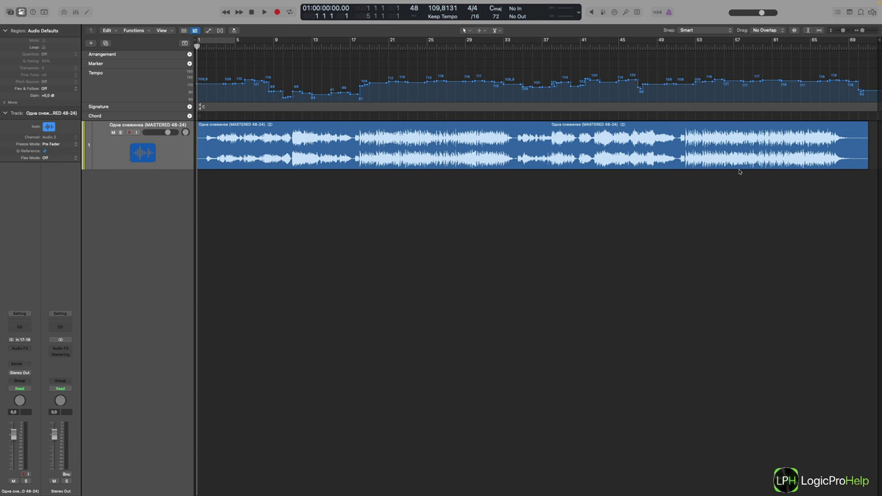
{"action": "left_click", "coordinate": [320, 146]}
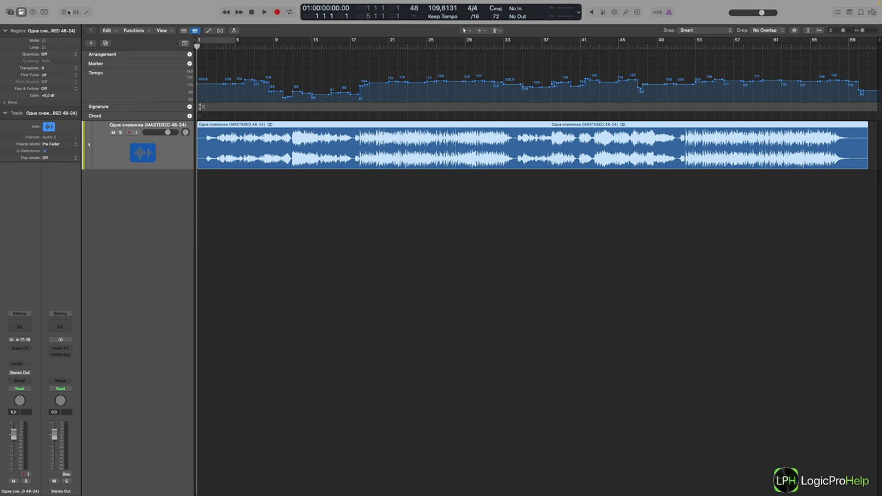
- Review the Bounce settings for Output 1-2, including the PCM and MP3 destinations and tempo information option, without bouncing
{"action": "mouse_move", "coordinate": [52, 8]}
{"action": "key", "text": "super+b"}
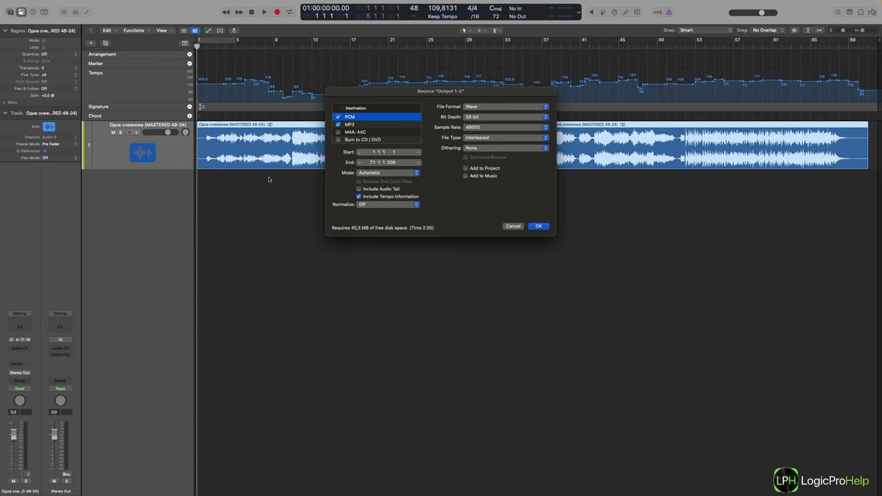
{"action": "left_click", "coordinate": [510, 227]}
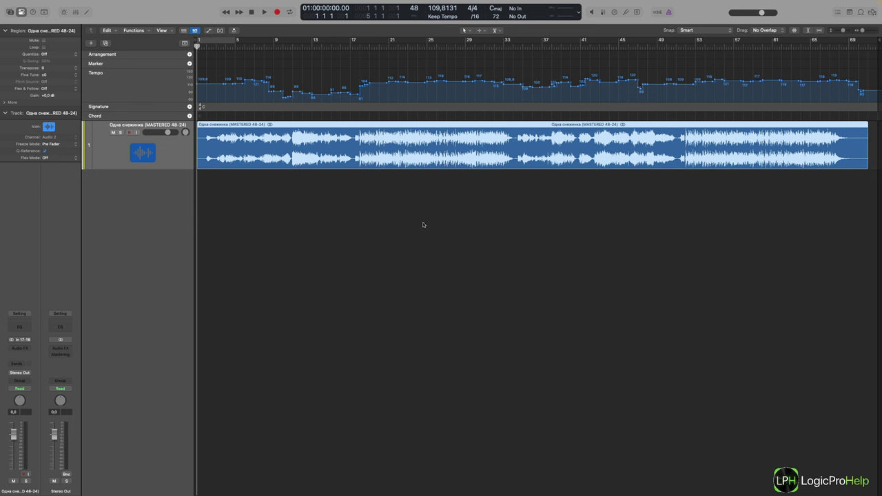
{"action": "key", "text": "super+b"}
{"action": "left_click", "coordinate": [338, 125]}
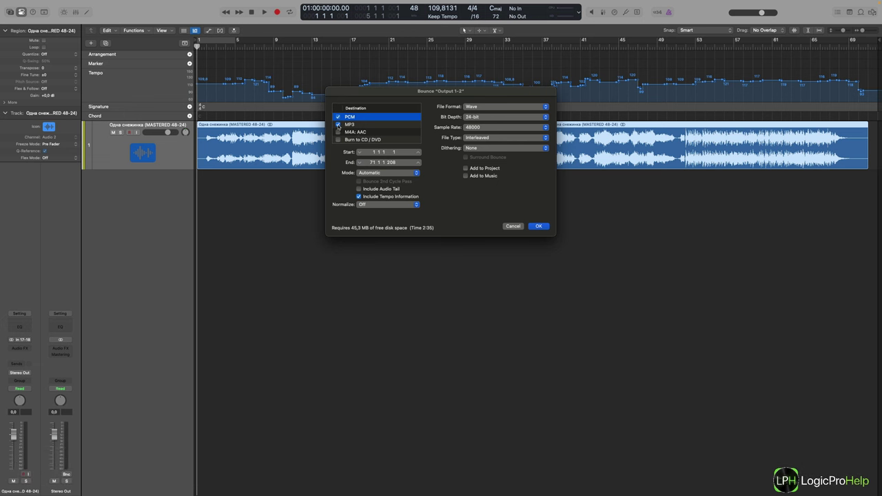
{"action": "left_click", "coordinate": [337, 124]}
{"action": "left_click", "coordinate": [513, 226]}
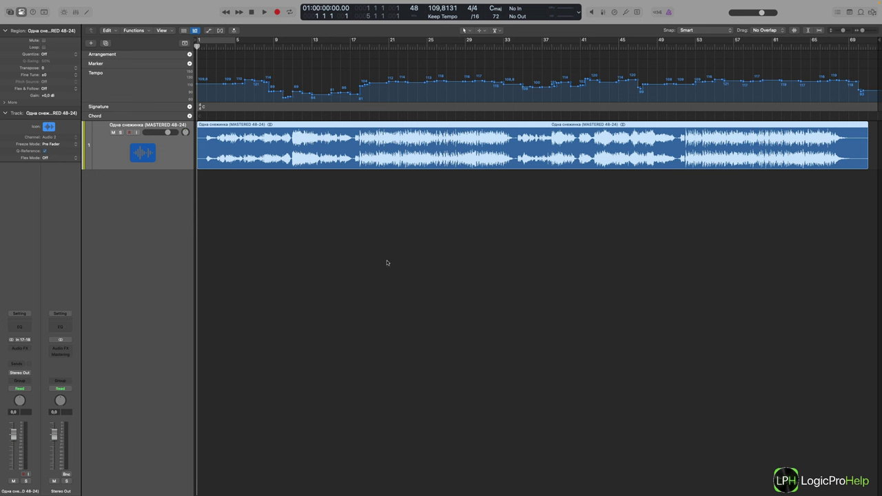
{"action": "left_click", "coordinate": [385, 145], "text": "ctrl"}
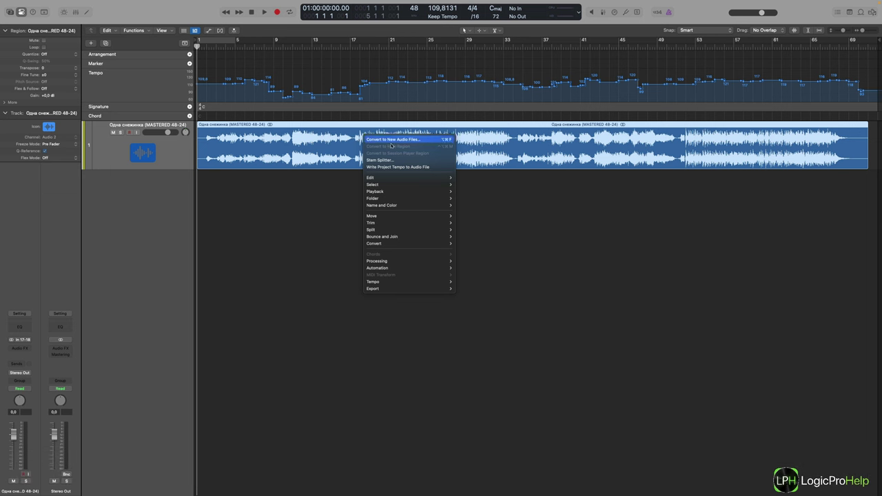
{"action": "mouse_move", "coordinate": [407, 285]}
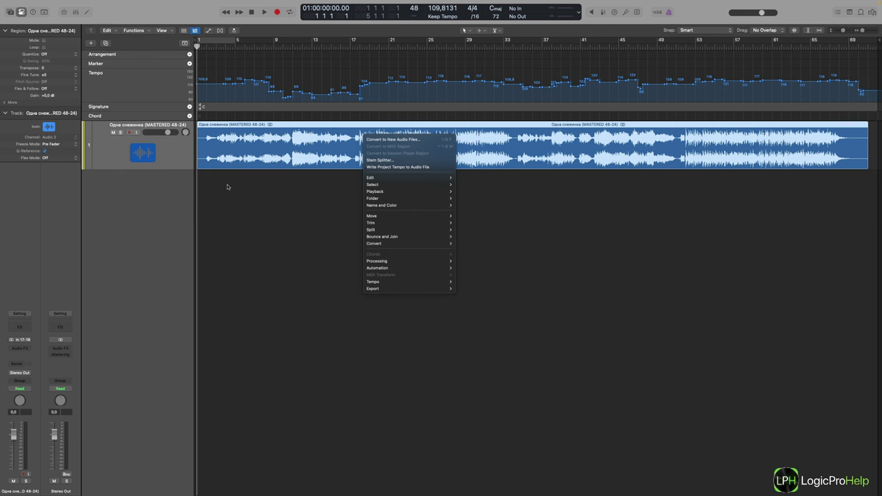
{"action": "left_click", "coordinate": [641, 138]}
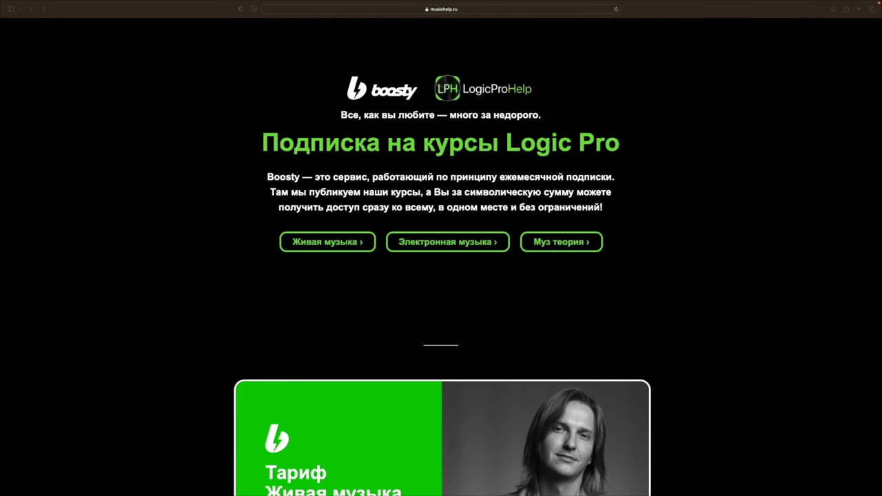
- Switch to the browser and examine the live music, electronic music and music theory subscription plans on the musichelp.ru page
{"action": "left_click", "coordinate": [288, 135]}
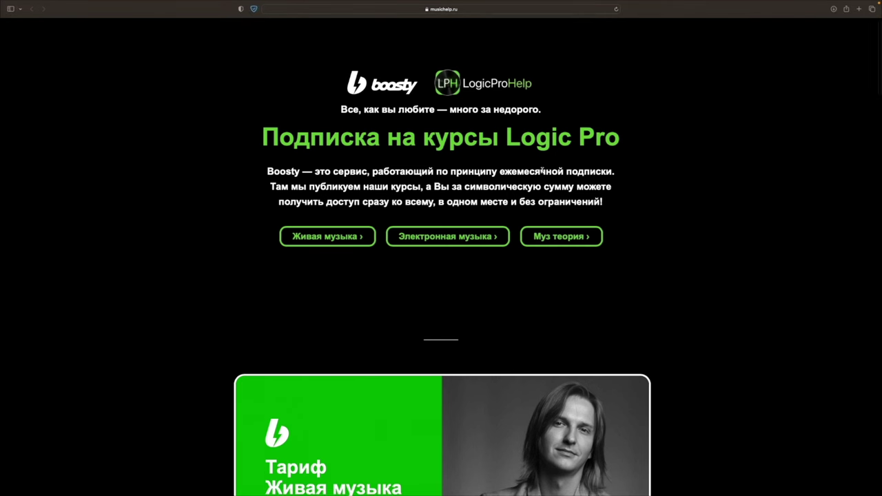
{"action": "scroll", "coordinate": [735, 179], "scroll_direction": "down", "scroll_amount": 3}
{"action": "scroll", "coordinate": [734, 179], "scroll_direction": "down", "scroll_amount": 4}
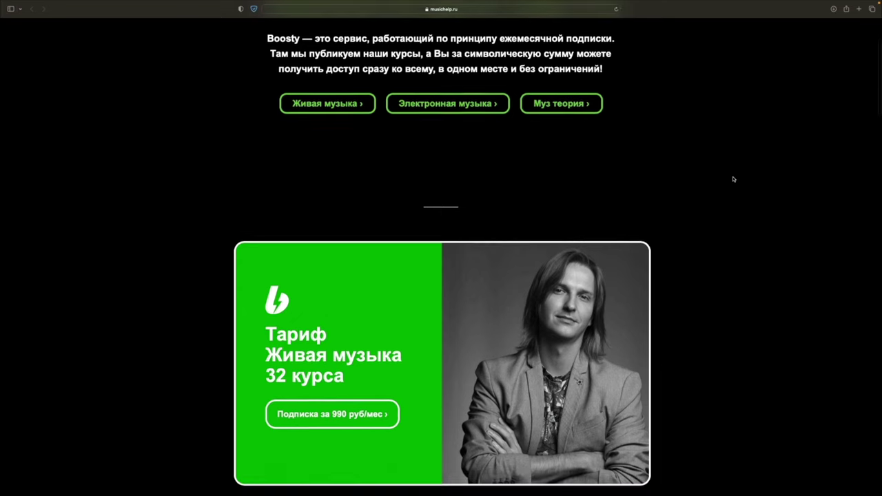
{"action": "scroll", "coordinate": [734, 179], "scroll_direction": "down", "scroll_amount": 4}
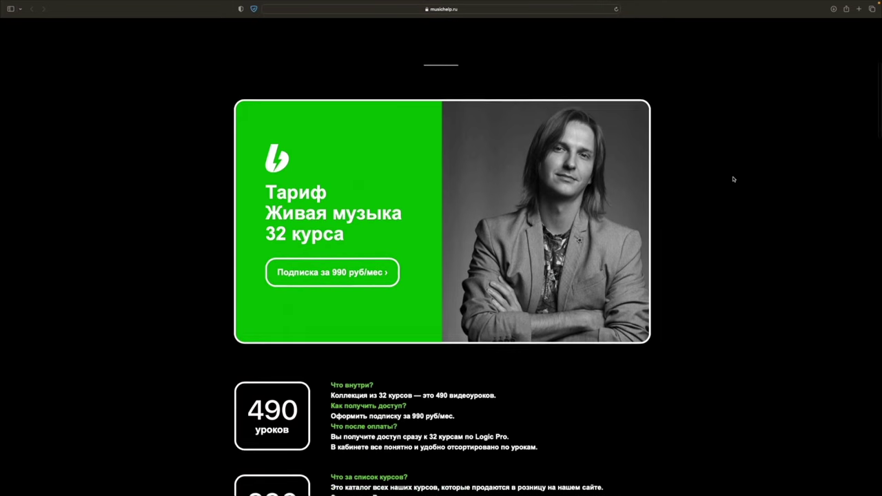
{"action": "scroll", "coordinate": [734, 180], "scroll_direction": "down", "scroll_amount": 5}
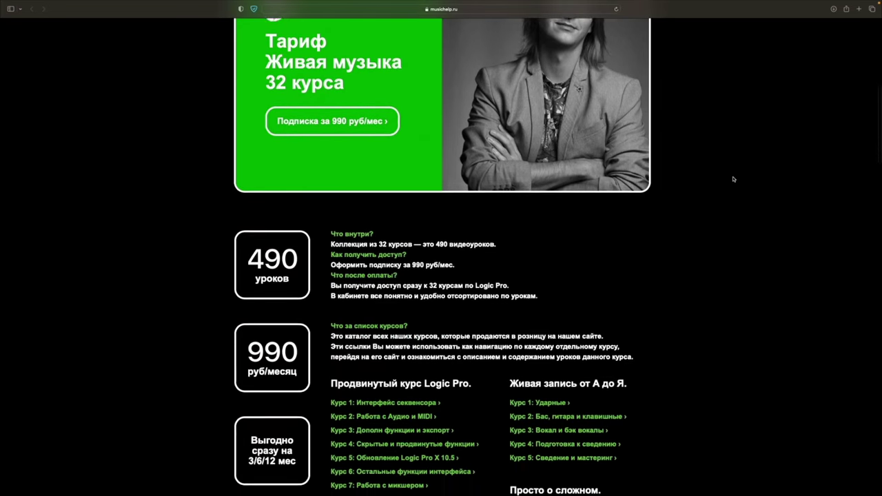
{"action": "scroll", "coordinate": [734, 179], "scroll_direction": "down", "scroll_amount": 4}
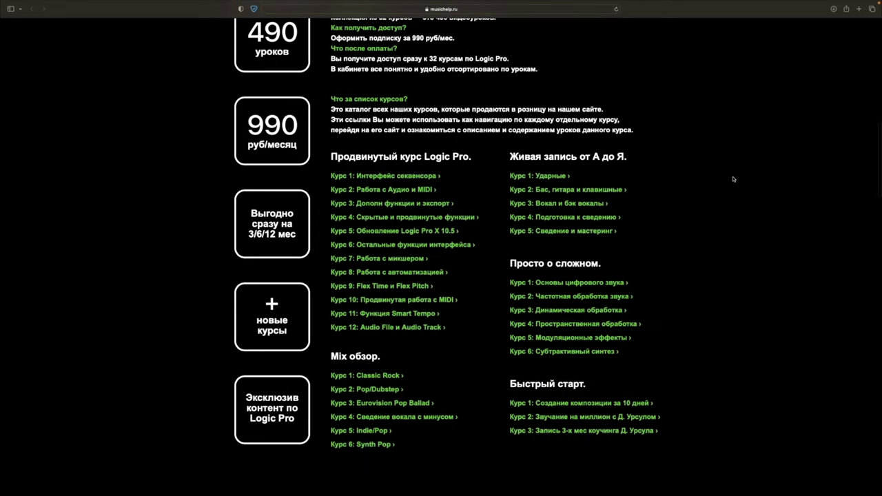
{"action": "scroll", "coordinate": [734, 179], "scroll_direction": "down", "scroll_amount": 5}
{"action": "scroll", "coordinate": [734, 179], "scroll_direction": "down", "scroll_amount": 7}
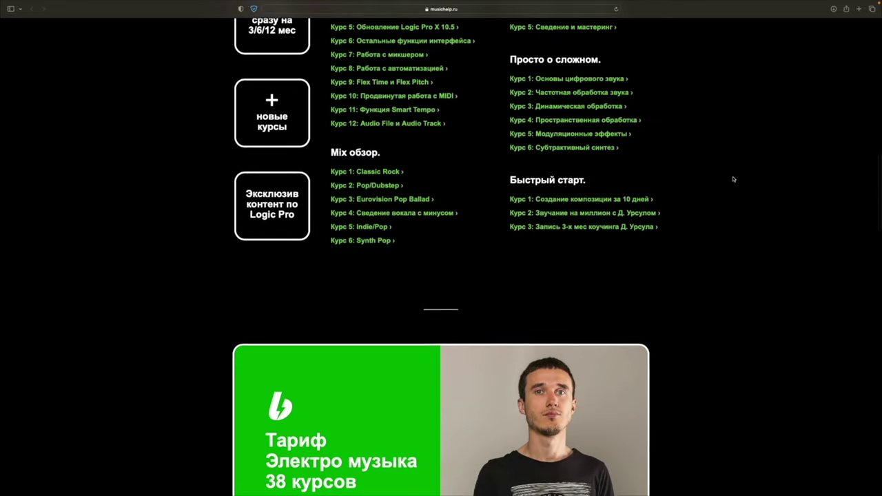
{"action": "scroll", "coordinate": [734, 179], "scroll_direction": "down", "scroll_amount": 6}
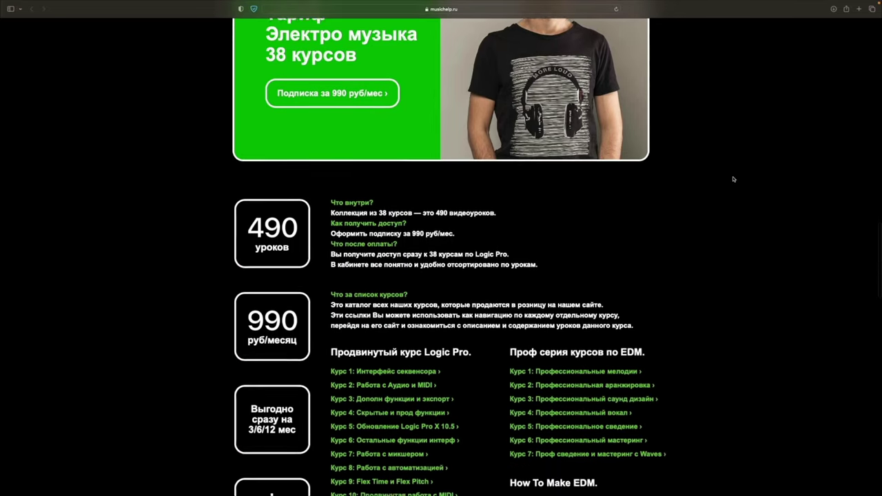
{"action": "scroll", "coordinate": [734, 180], "scroll_direction": "down", "scroll_amount": 2}
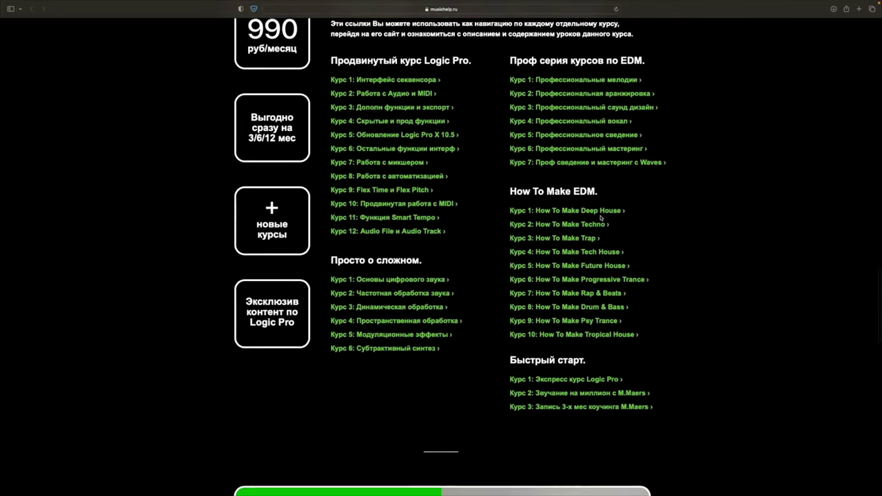
{"action": "scroll", "coordinate": [586, 227], "scroll_direction": "down", "scroll_amount": 1}
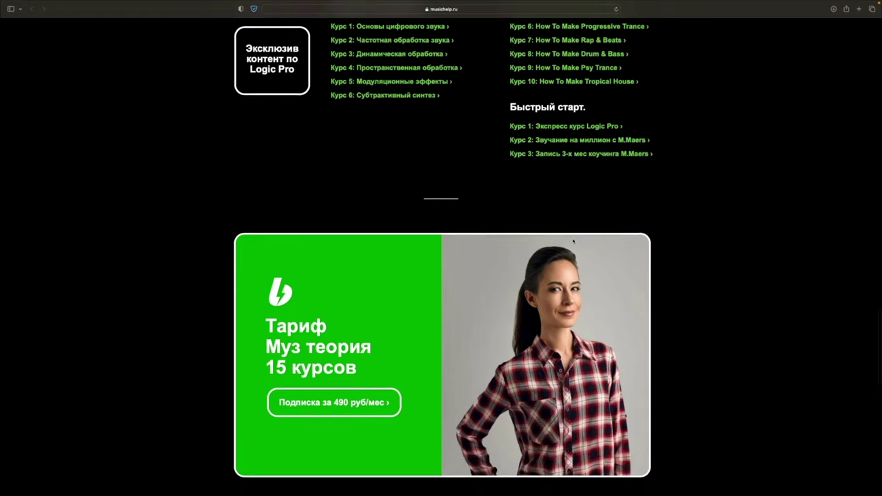
{"action": "scroll", "coordinate": [578, 253], "scroll_direction": "down", "scroll_amount": 5}
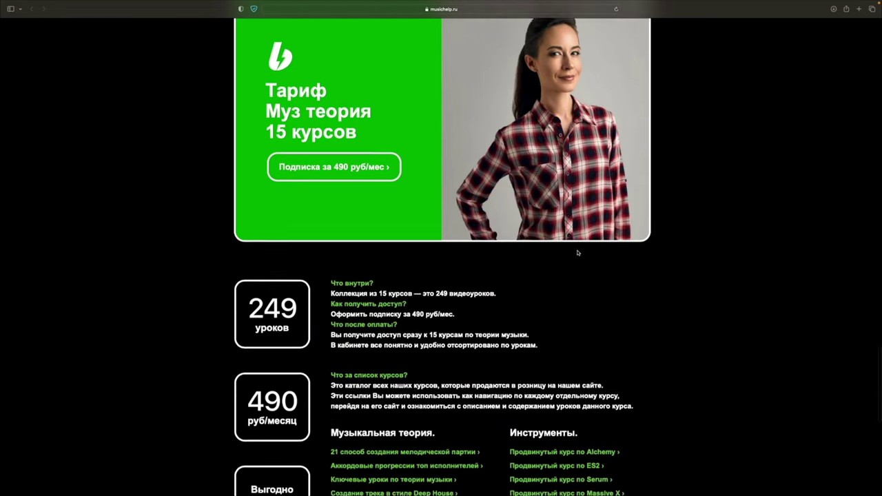
{"action": "scroll", "coordinate": [579, 254], "scroll_direction": "down", "scroll_amount": 3}
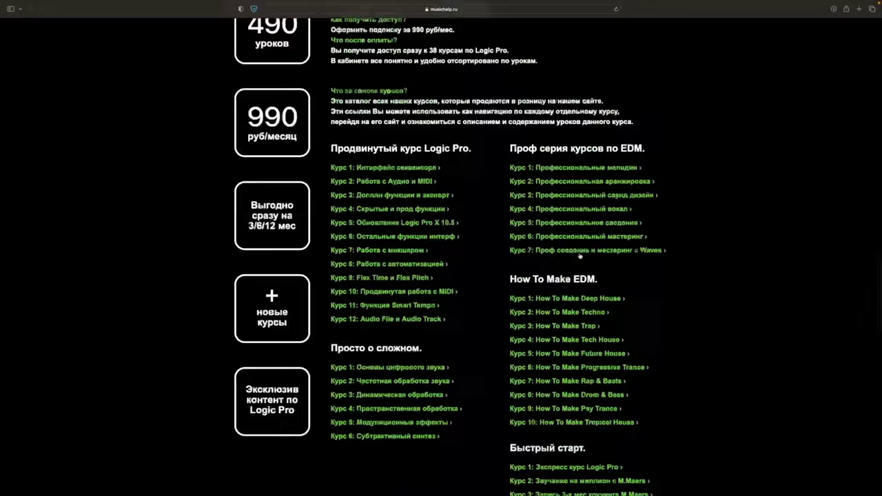
{"action": "scroll", "coordinate": [579, 255], "scroll_direction": "up", "scroll_amount": 10}
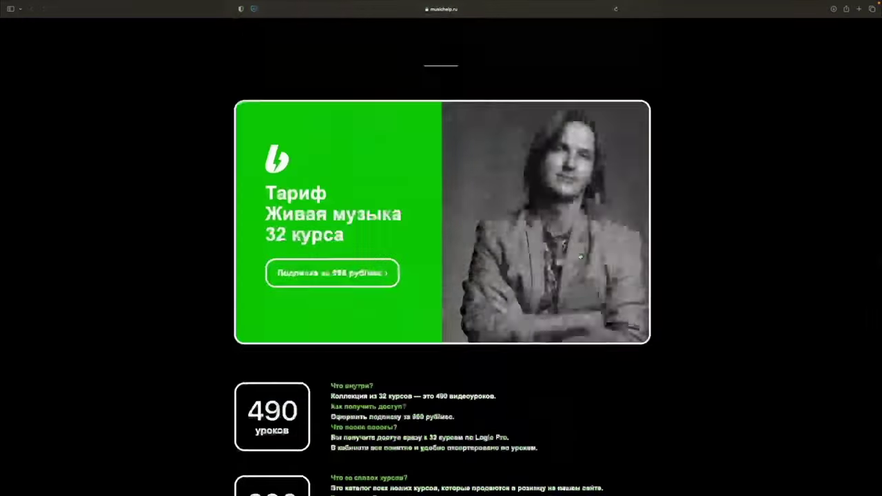
{"action": "scroll", "coordinate": [579, 255], "scroll_direction": "down", "scroll_amount": 3}
{"action": "scroll", "coordinate": [579, 256], "scroll_direction": "down", "scroll_amount": 2}
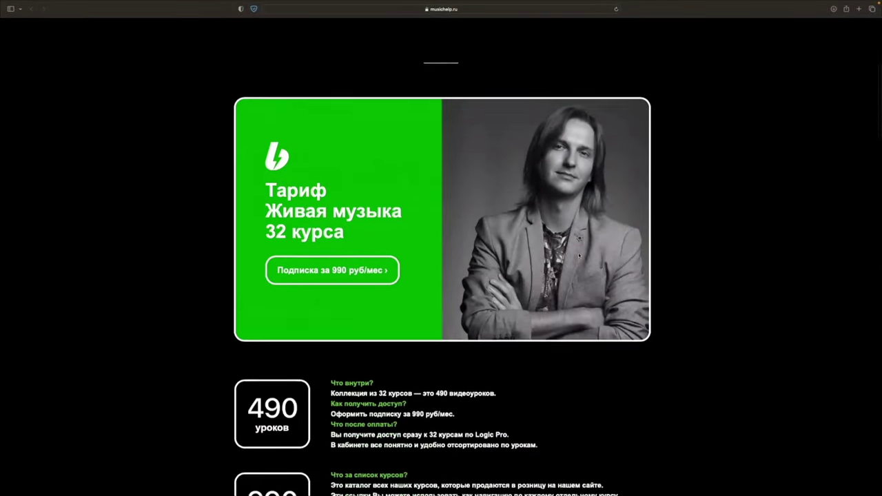
{"action": "scroll", "coordinate": [415, 307], "scroll_direction": "up", "scroll_amount": 5}
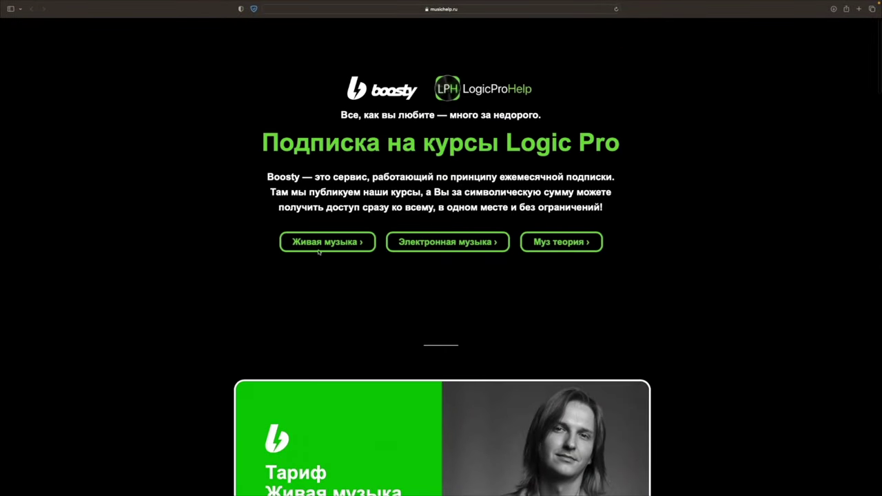
- Open the Живая музыка plan on Boosty and start subscribing by signing in with the VK account
{"action": "scroll", "coordinate": [317, 250], "scroll_direction": "down", "scroll_amount": 5}
{"action": "left_click", "coordinate": [338, 227]}
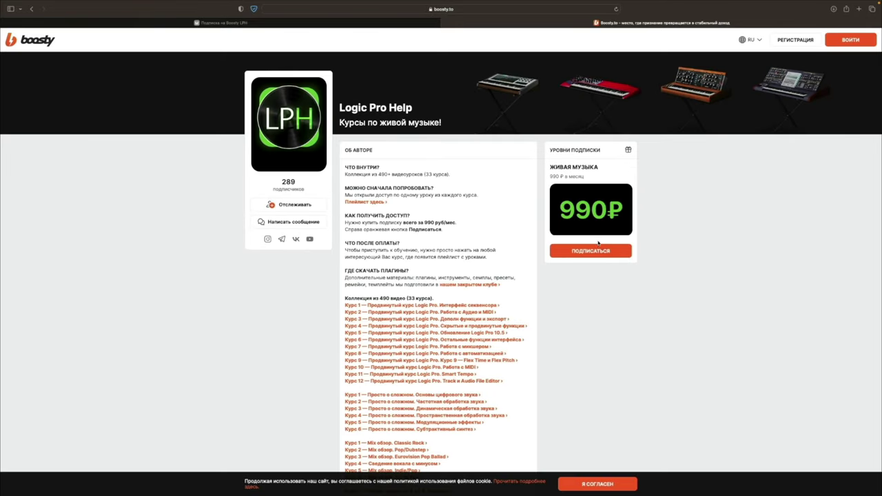
{"action": "left_click", "coordinate": [565, 254]}
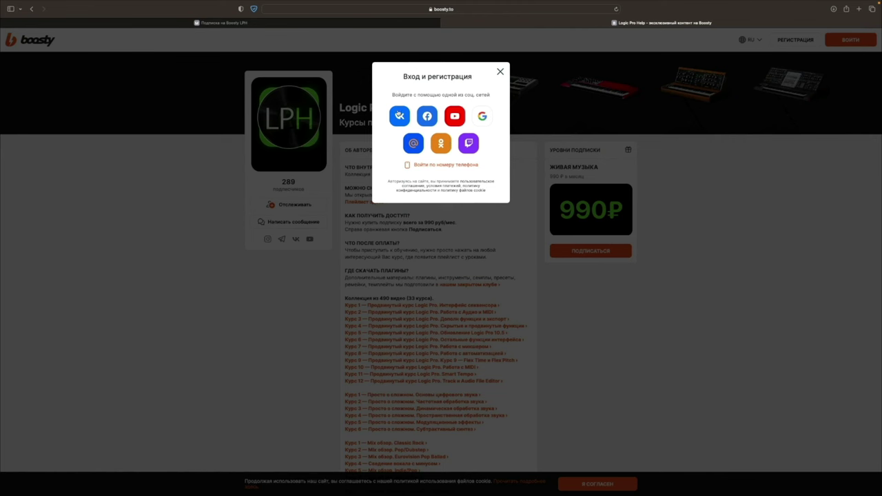
{"action": "left_click", "coordinate": [401, 118]}
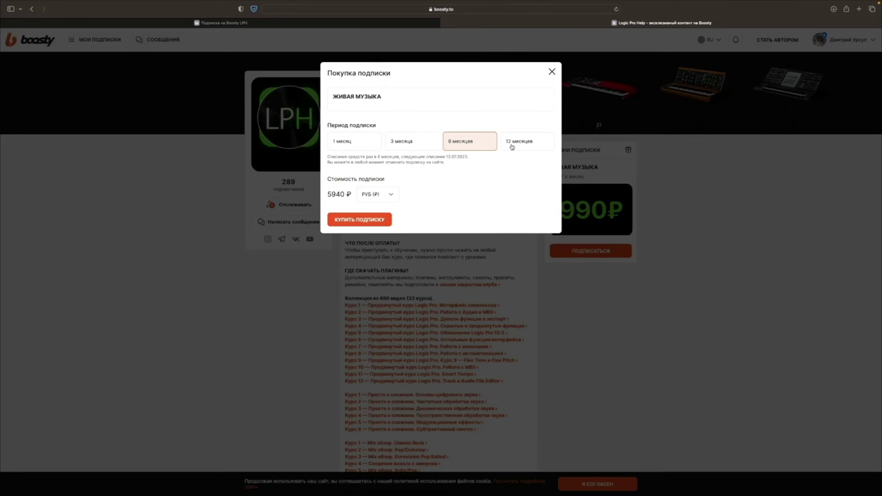
- Choose the 1 month subscription period for Живая музыка and buy the subscription
{"action": "left_click", "coordinate": [514, 145]}
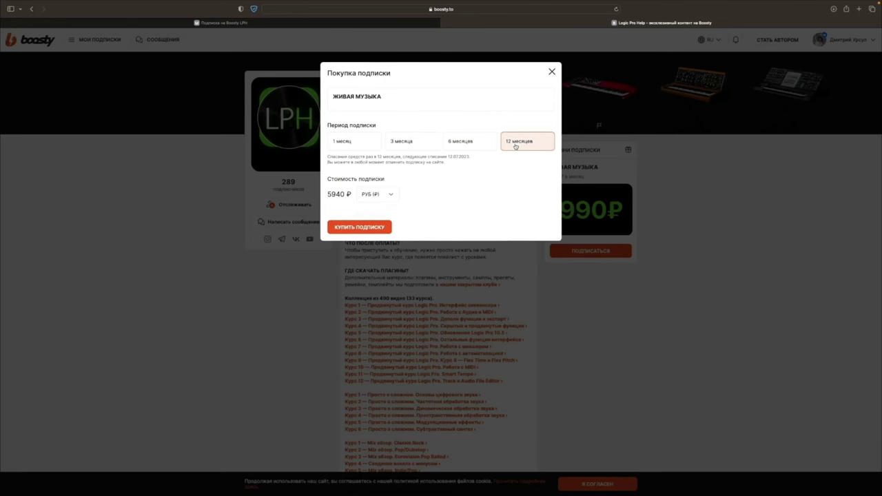
{"action": "left_click", "coordinate": [355, 143]}
{"action": "left_click", "coordinate": [360, 219]}
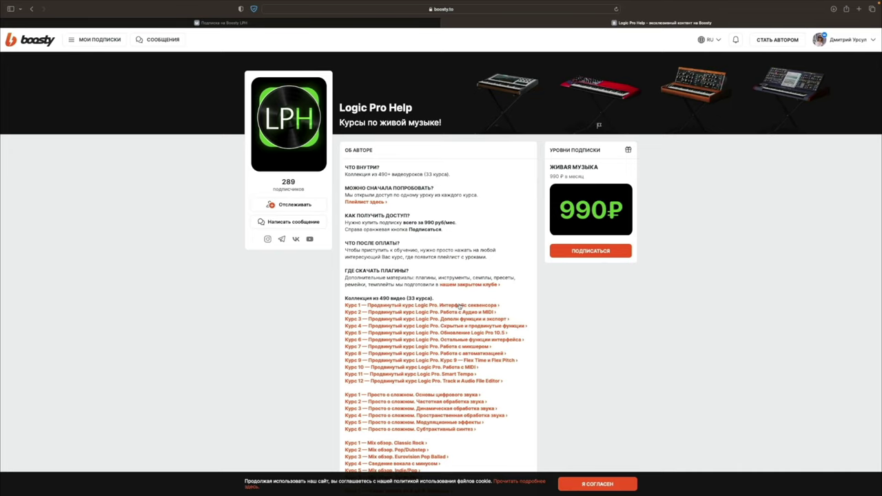
- Look through the course list on the Boosty page and return to the beginning of the musichelp.ru subscription page
{"action": "scroll", "coordinate": [459, 306], "scroll_direction": "down", "scroll_amount": 2}
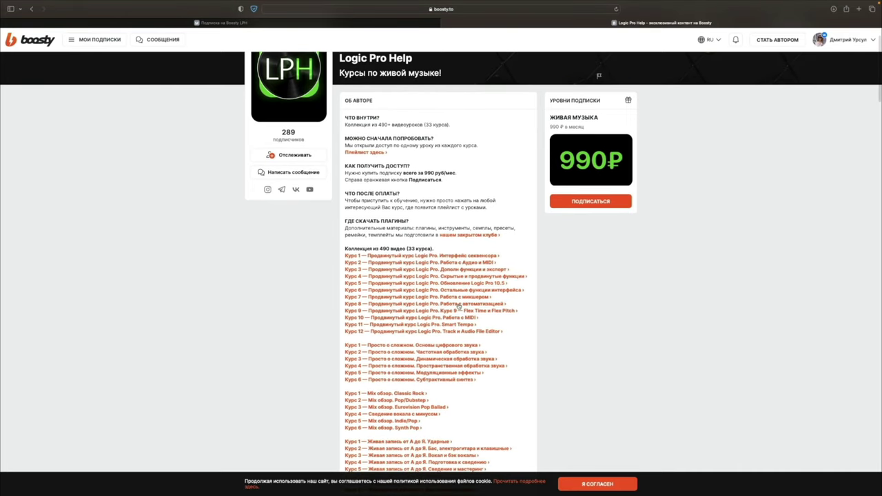
{"action": "scroll", "coordinate": [400, 376], "scroll_direction": "down", "scroll_amount": 1}
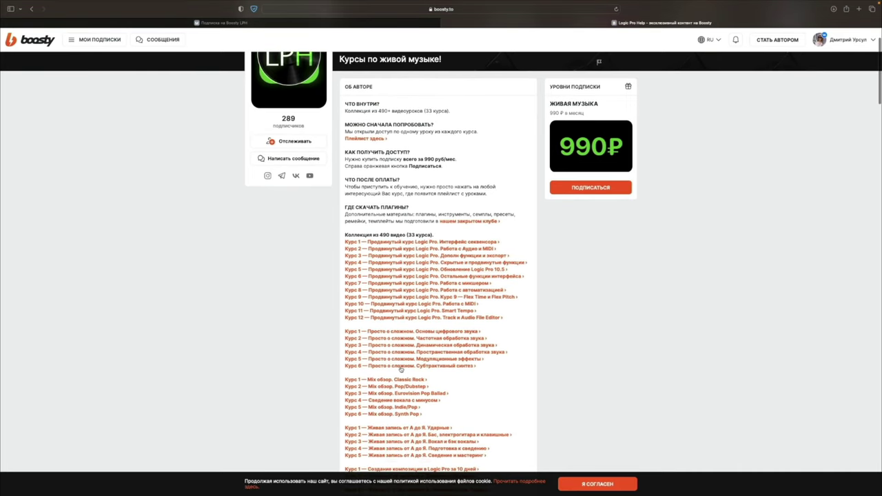
{"action": "left_click", "coordinate": [311, 24]}
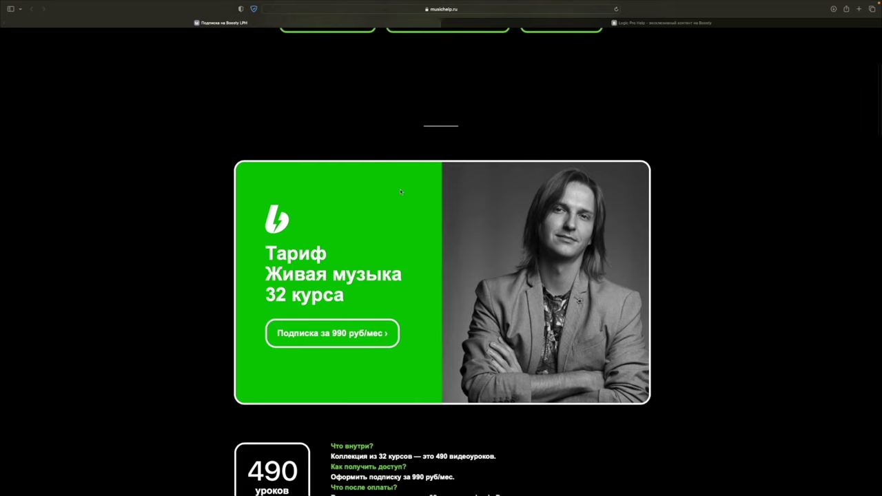
{"action": "scroll", "coordinate": [400, 191], "scroll_direction": "up", "scroll_amount": 9}
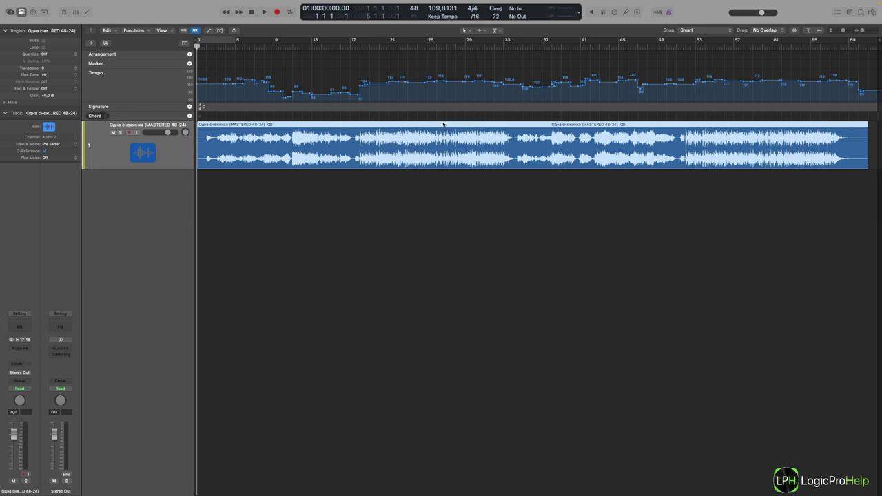
- Switch to Logic Pro and create one MIDI Software Instrument track below the audio track
{"action": "left_click", "coordinate": [90, 43]}
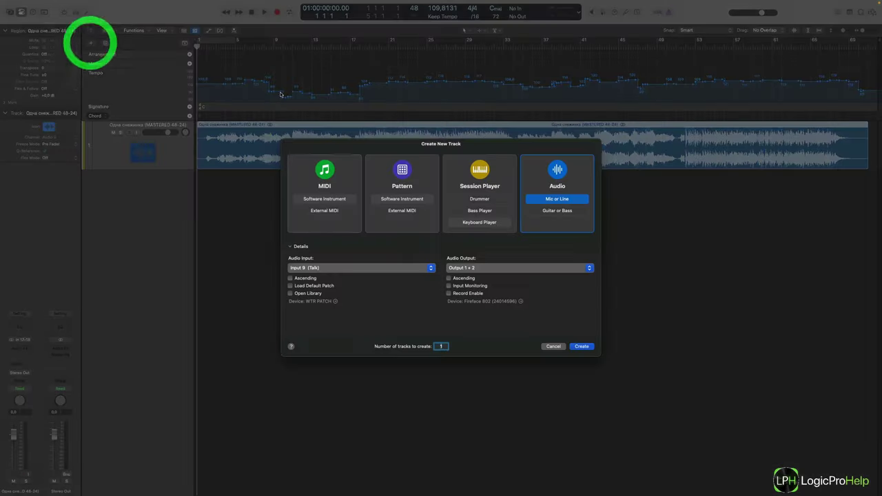
{"action": "left_click", "coordinate": [325, 169]}
{"action": "left_click", "coordinate": [582, 346]}
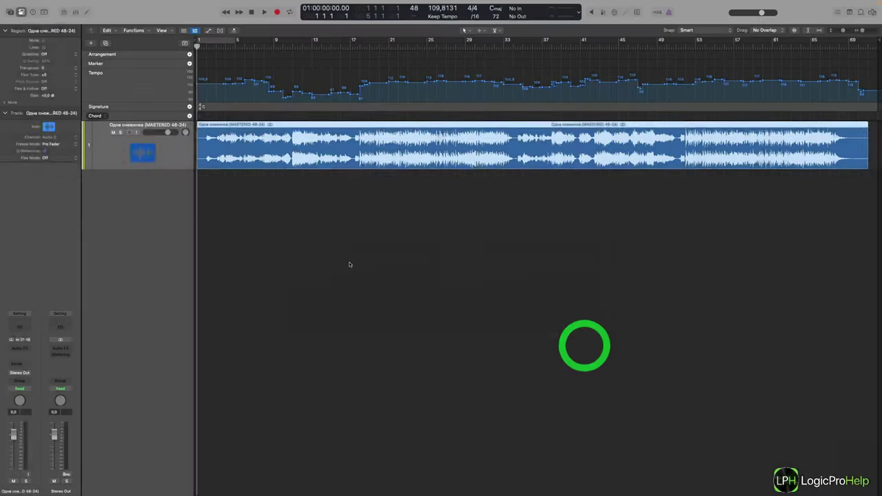
- Create a MIDI region at bar 1 of the Inst 1 track and add a C3 note at its start
{"action": "right_click", "coordinate": [199, 179]}
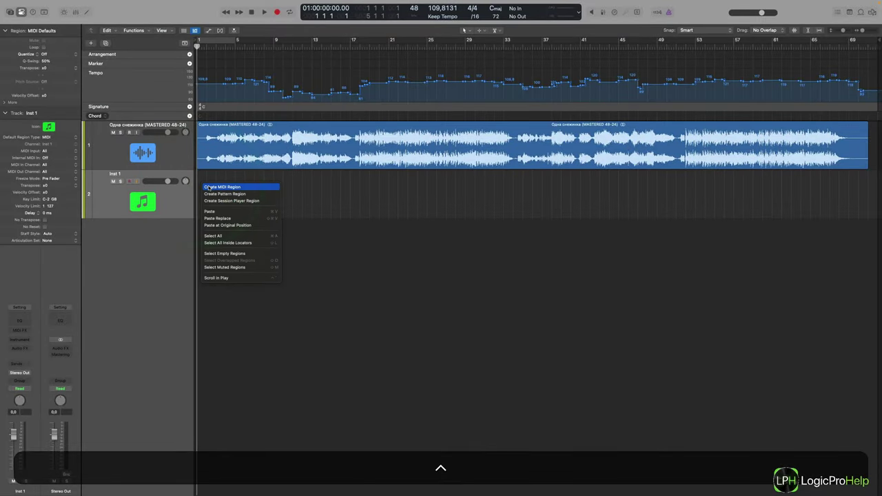
{"action": "left_click", "coordinate": [206, 184]}
{"action": "double_click", "coordinate": [201, 193]}
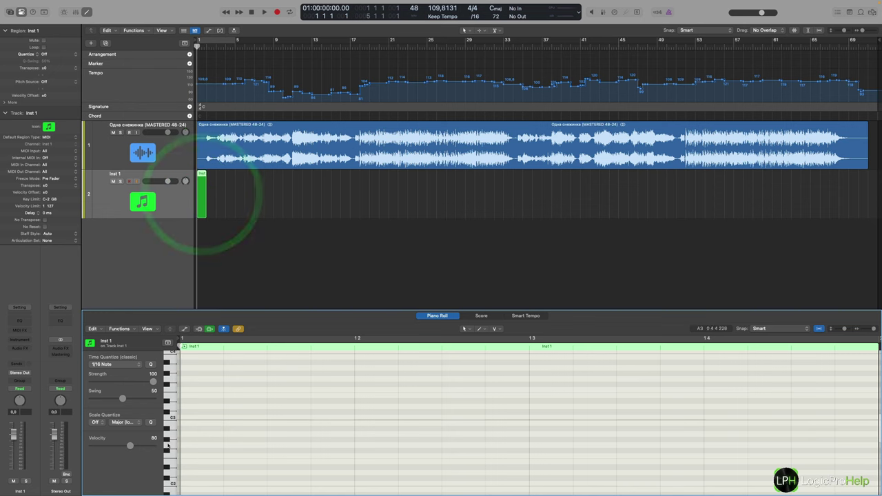
{"action": "left_click", "coordinate": [184, 419], "text": "super"}
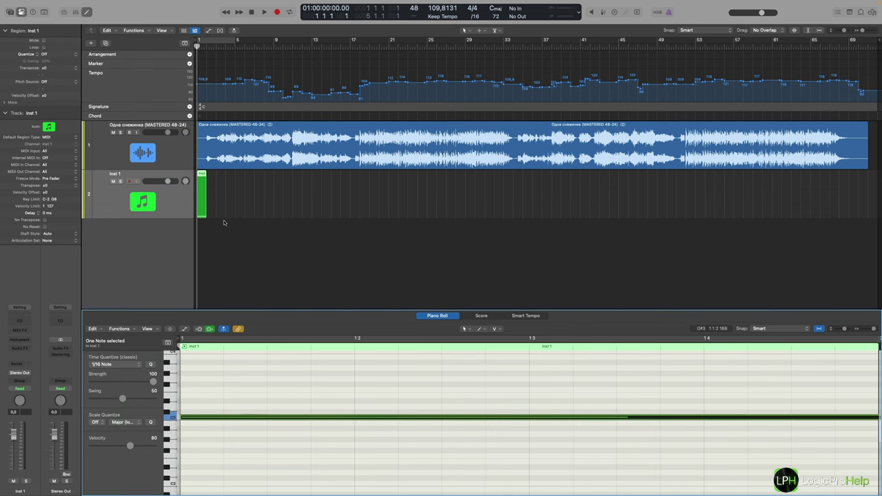
- Extend the MIDI region to the end of the audio region and lengthen its C3 note to fill the whole region
{"action": "left_click_drag", "start_coordinate": [206, 207], "coordinate": [868, 217]}
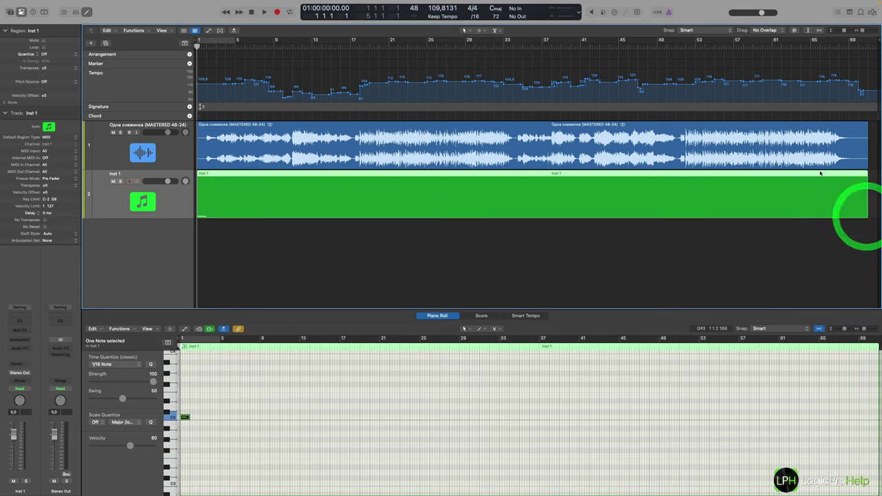
{"action": "scroll", "coordinate": [443, 369], "scroll_direction": "down", "scroll_amount": 3}
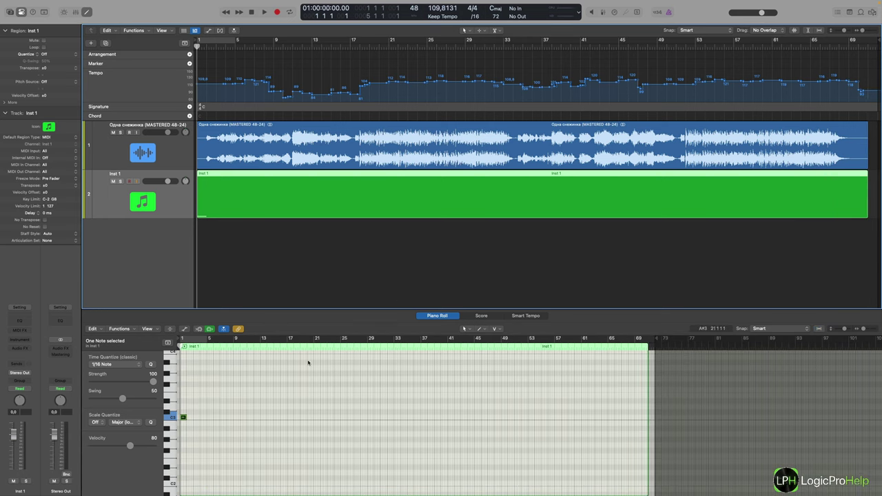
{"action": "left_click_drag", "start_coordinate": [188, 417], "coordinate": [646, 423]}
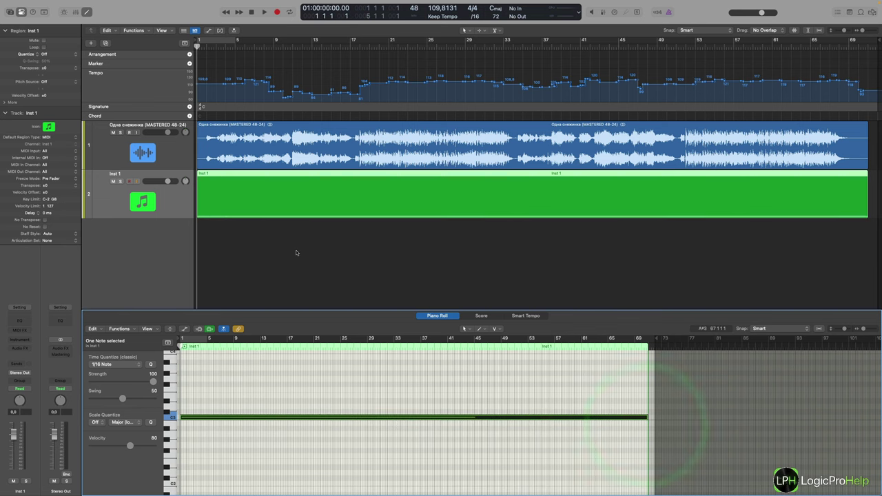
- Enlarge the Inst 1 track to inspect the long note inside the MIDI region
{"action": "left_click", "coordinate": [225, 245]}
{"action": "left_click_drag", "start_coordinate": [208, 219], "coordinate": [205, 255]}
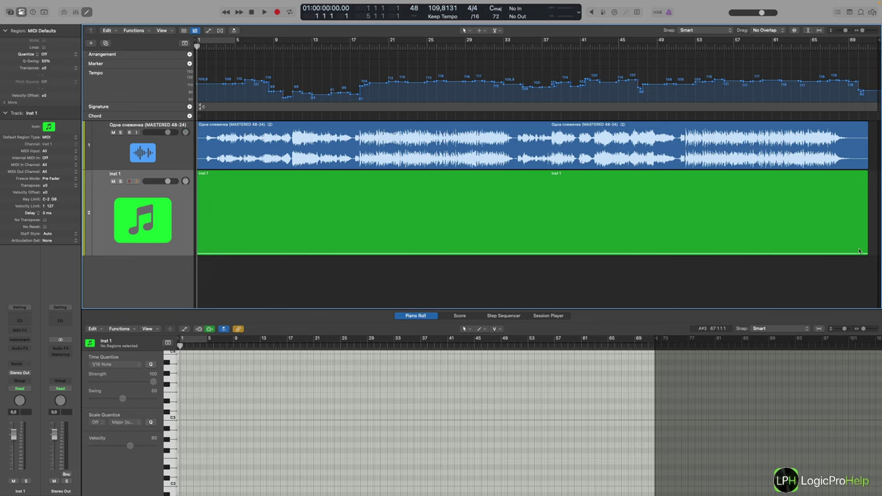
{"action": "left_click", "coordinate": [235, 241]}
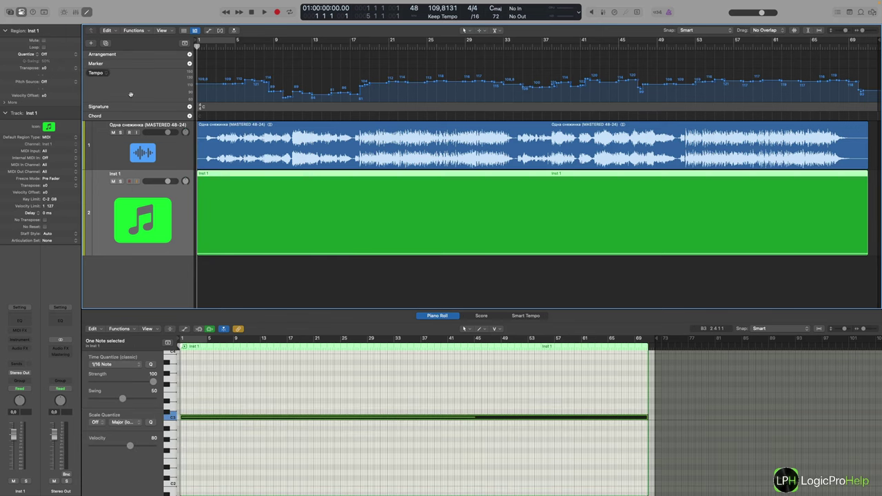
- Close the Piano Roll and reset the Inst 1 track to the same height as the audio track
{"action": "left_click", "coordinate": [87, 12]}
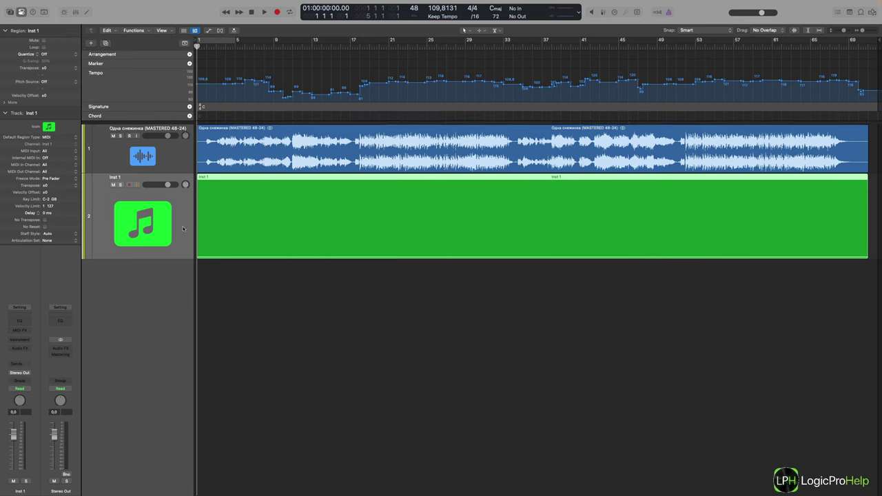
{"action": "left_click", "coordinate": [150, 255], "text": "shift"}
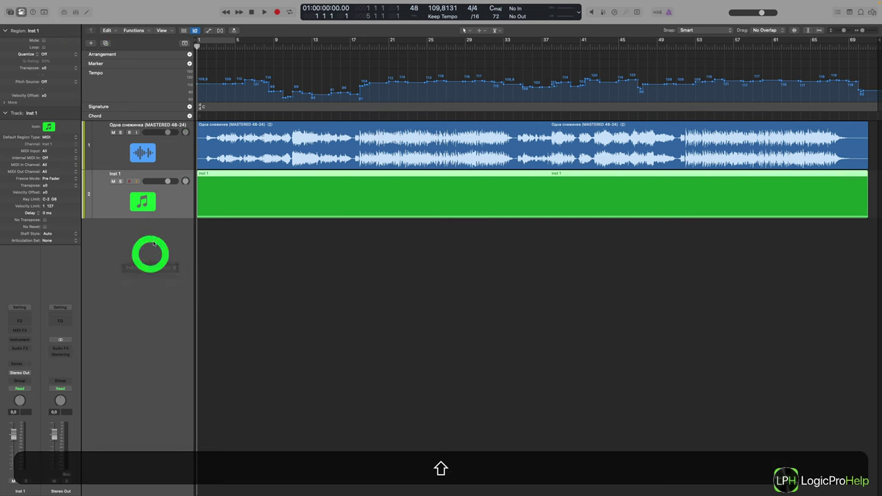
{"action": "left_click", "coordinate": [191, 149]}
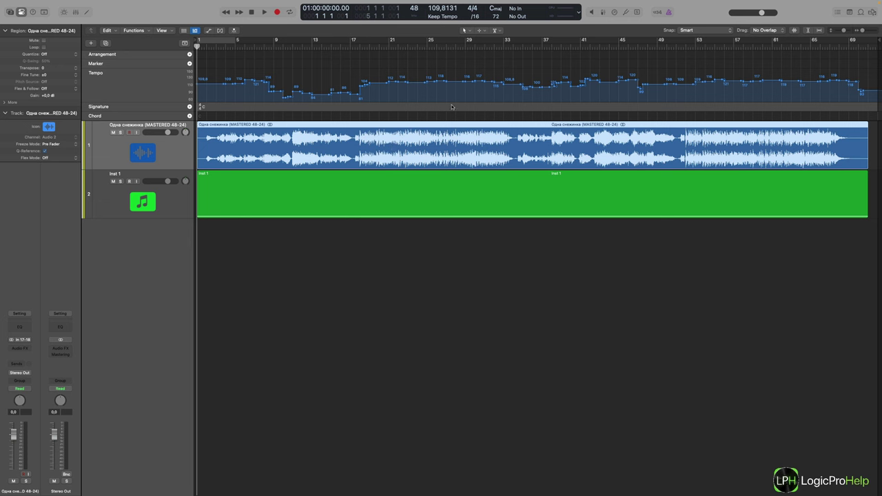
- Export the Inst 1 region with Selection as MIDI File, saving it to the Desktop as 111
{"action": "left_click", "coordinate": [216, 198]}
{"action": "left_click", "coordinate": [233, 179]}
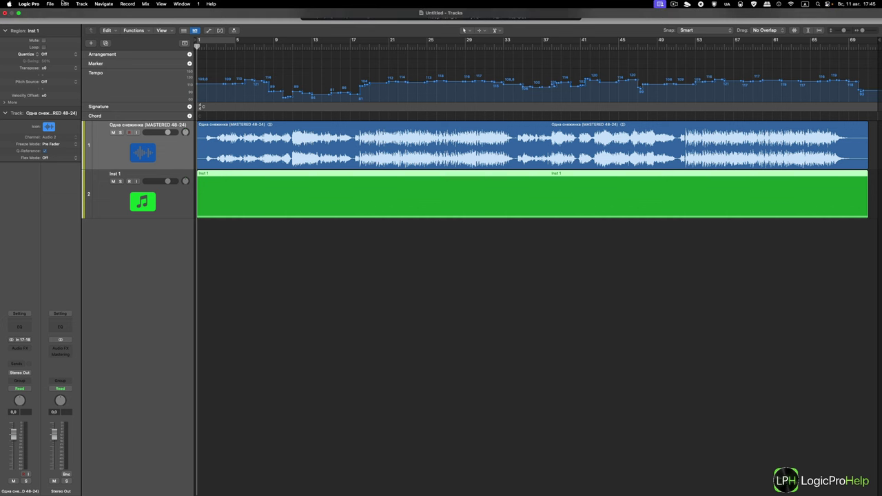
{"action": "left_click", "coordinate": [49, 3]}
{"action": "mouse_move", "coordinate": [76, 172]}
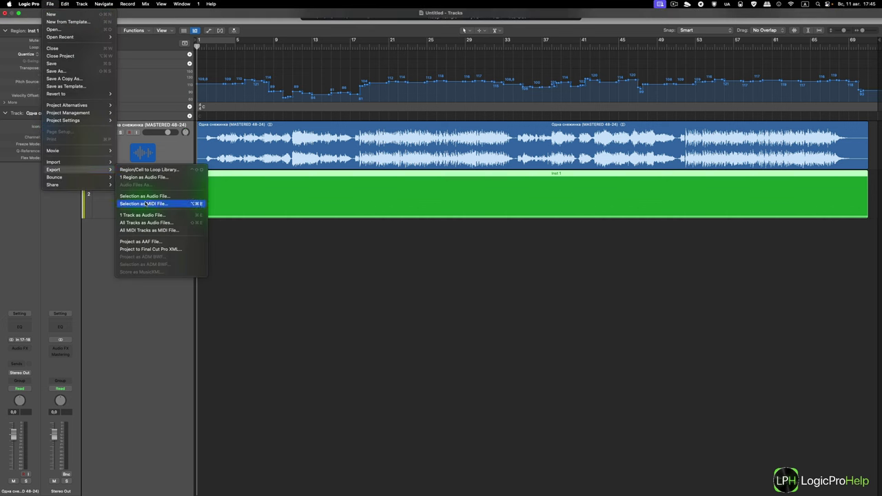
{"action": "left_click", "coordinate": [149, 204]}
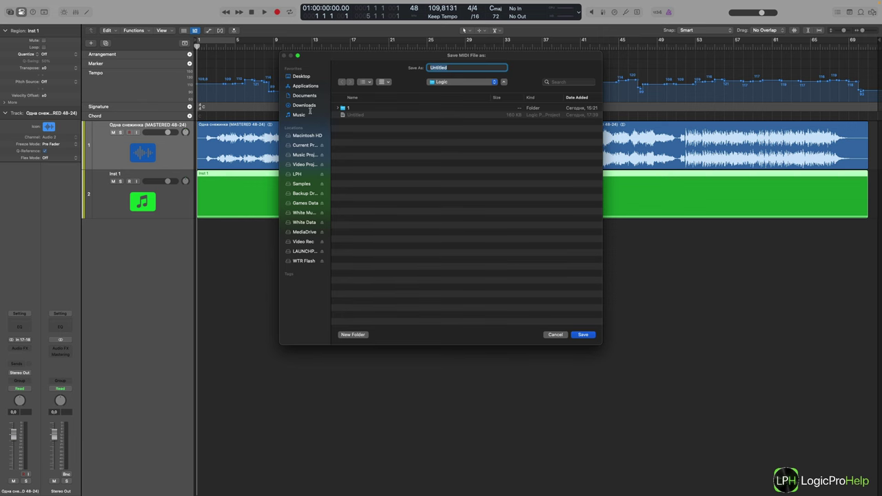
{"action": "left_click", "coordinate": [255, 233]}
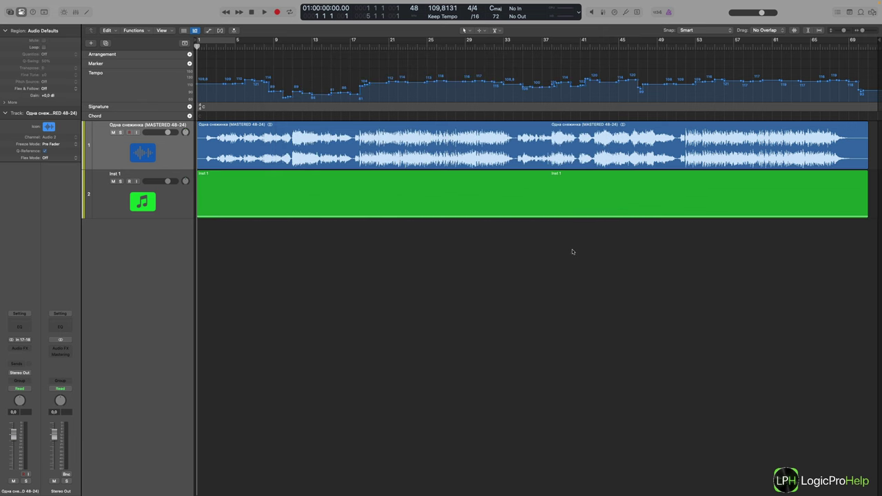
- Switch to the macOS desktop and check the exported 111.mid file
{"action": "key", "text": "ctrl+Left"}
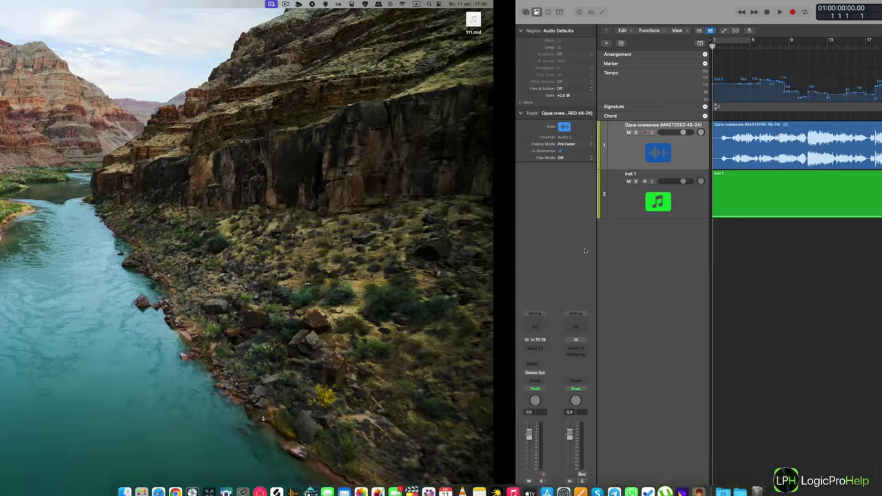
{"action": "left_click", "coordinate": [860, 35]}
{"action": "left_click", "coordinate": [861, 34]}
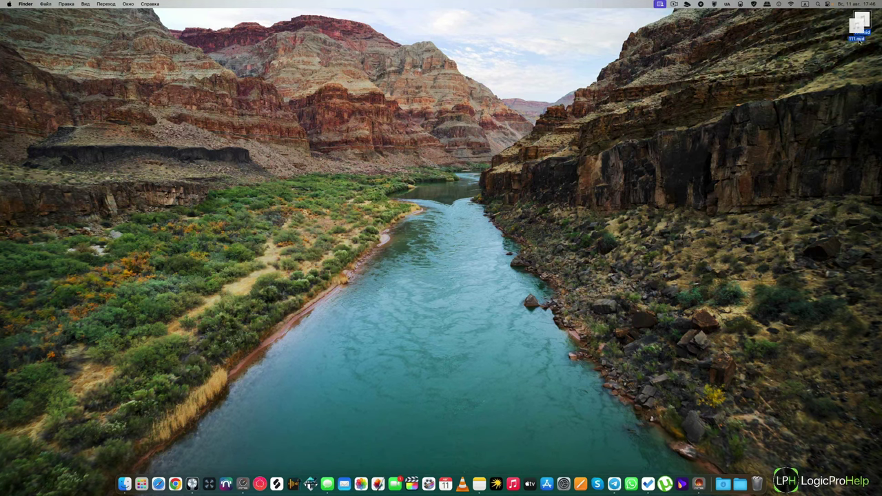
{"action": "left_click", "coordinate": [863, 38]}
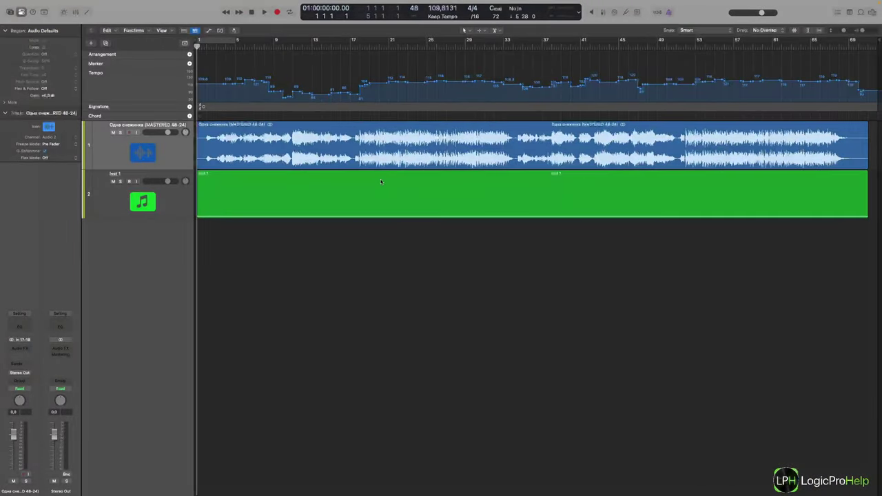
{"action": "left_click", "coordinate": [381, 182]}
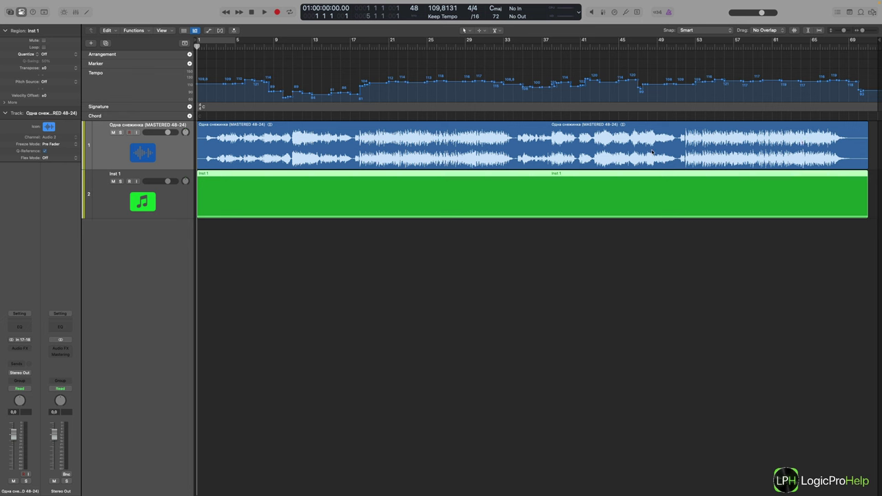
{"action": "left_click", "coordinate": [323, 138]}
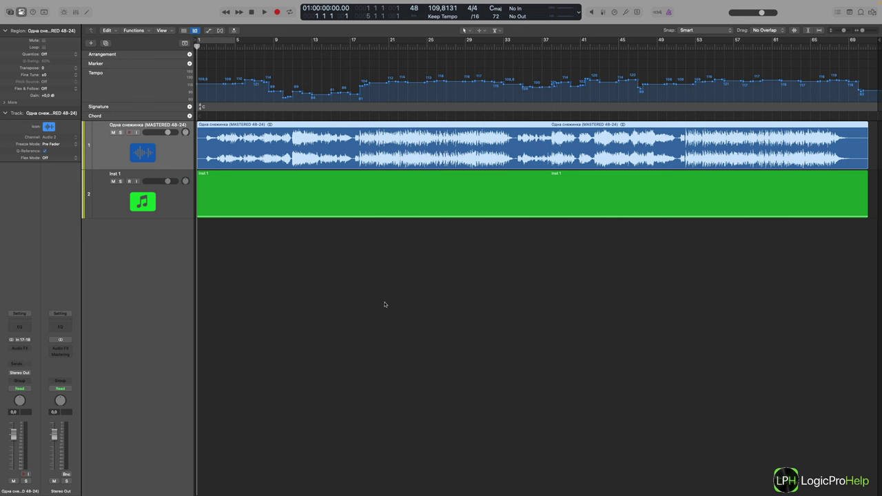
{"action": "left_click", "coordinate": [303, 206]}
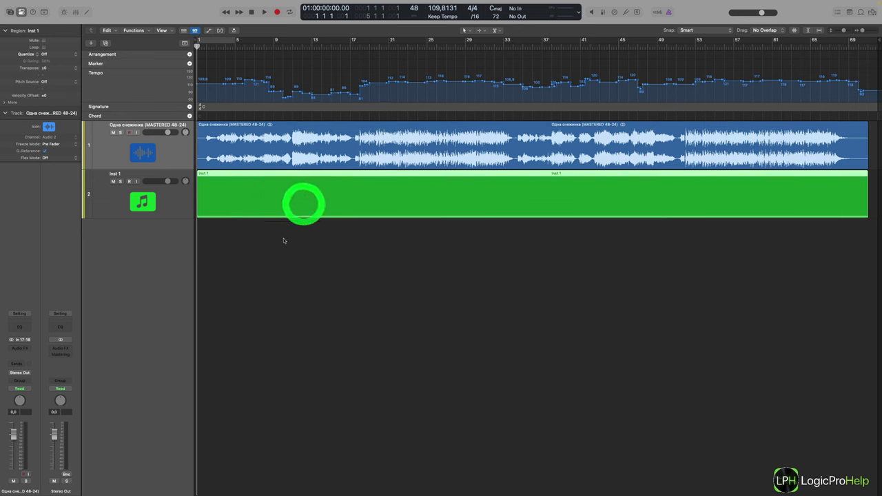